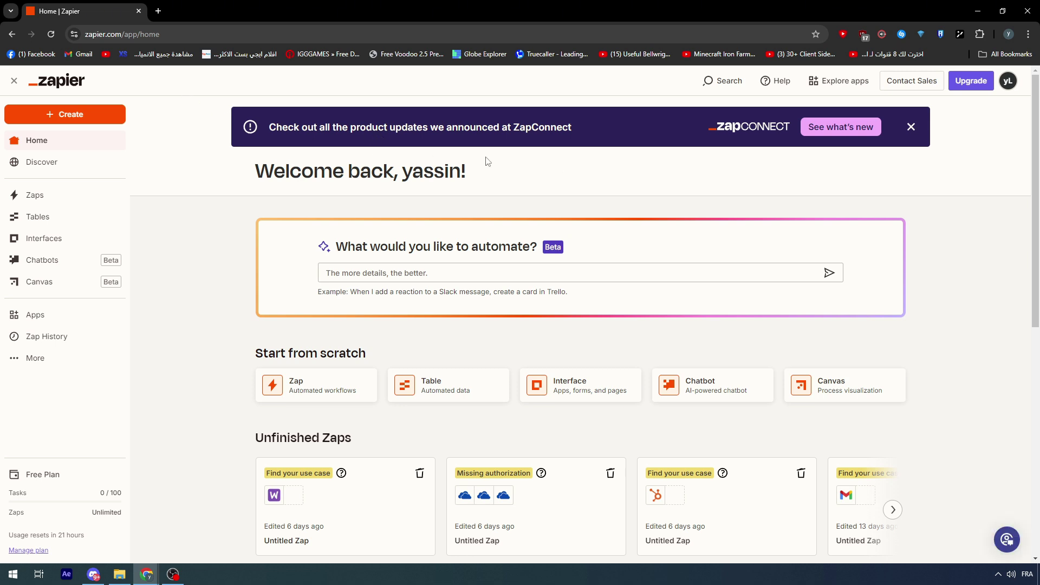
scroll(662, 168, down, 1)
scroll(661, 171, down, 3)
scroll(662, 163, up, 3)
scroll(635, 147, up, 1)
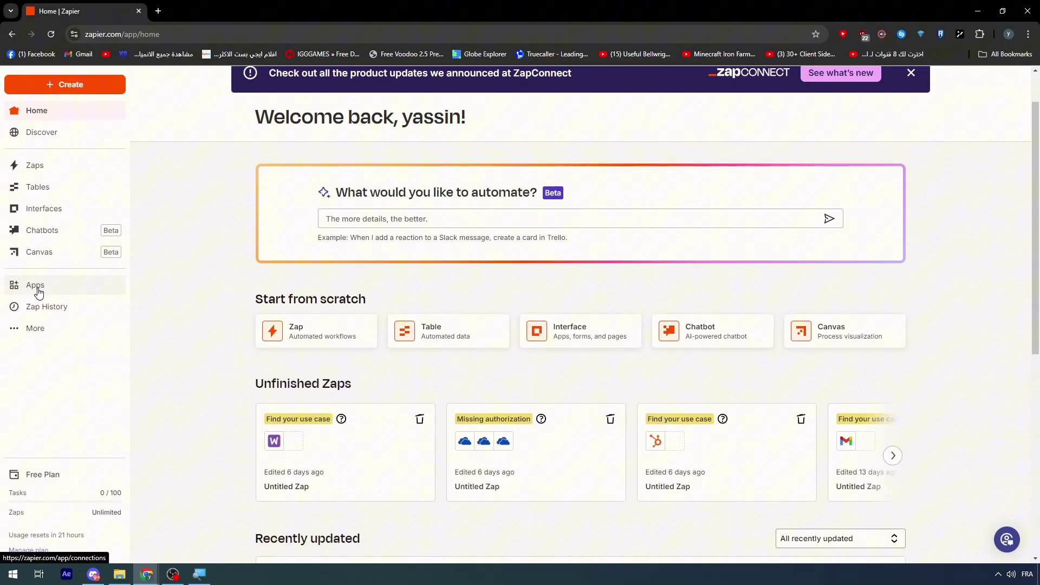
Search the connected Apps list for 'whatsapp' and move on to more connections
click(75, 295)
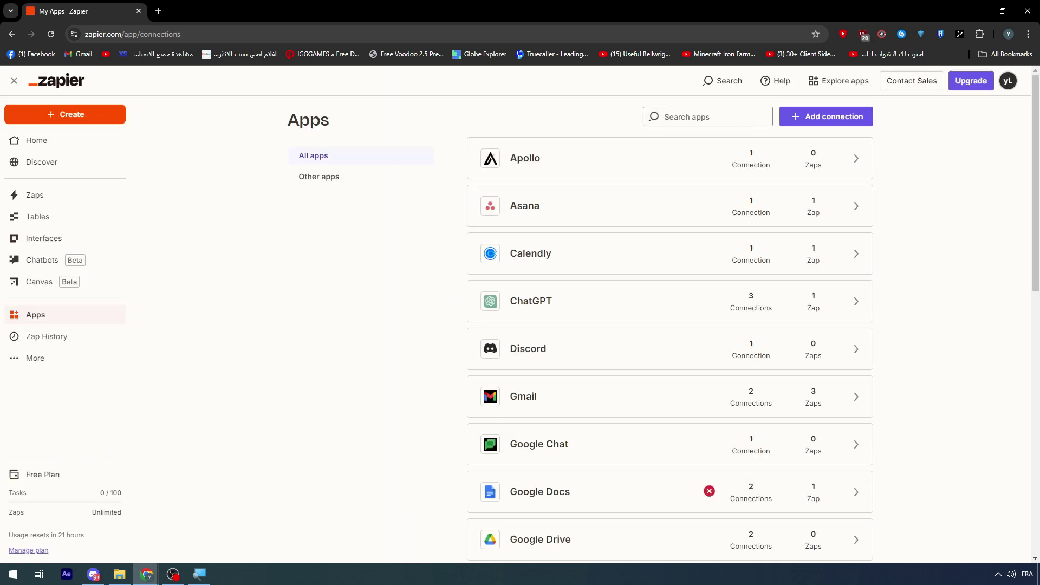
click(742, 125)
text(whatsapp)
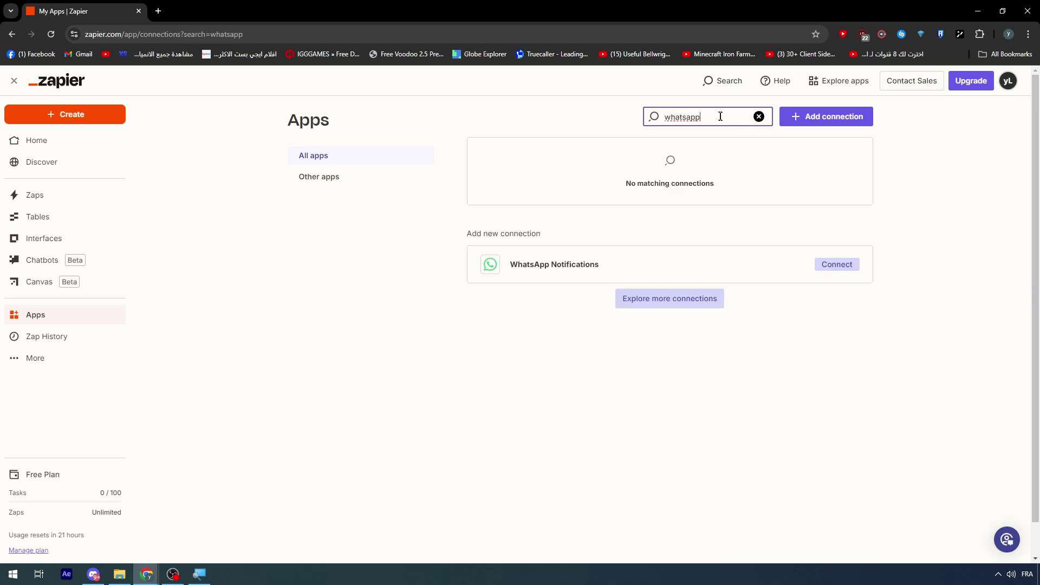
click(529, 122)
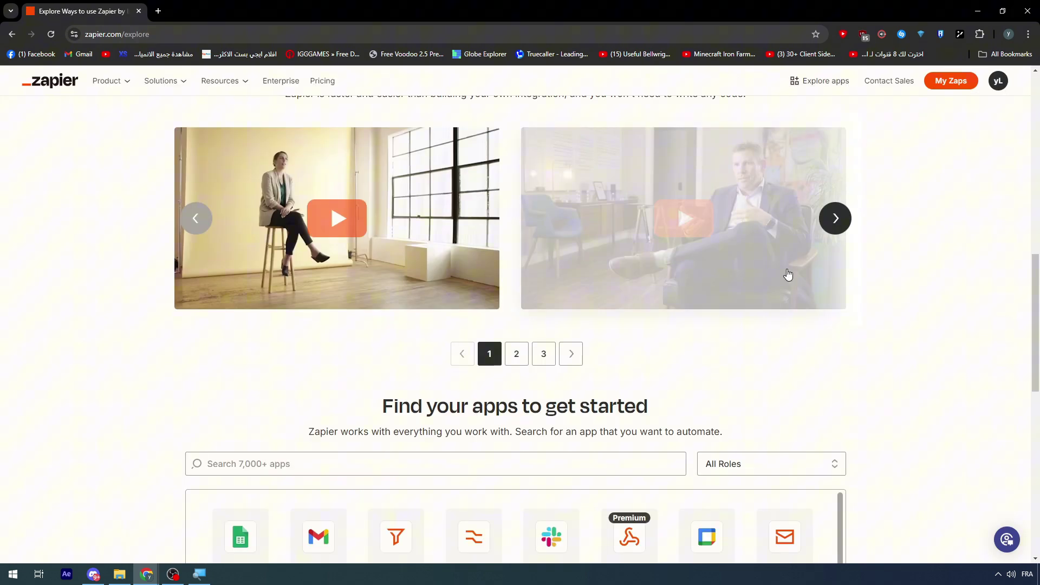
scroll(773, 275, down, 3)
Find WhatsApp Notifications in the app directory, then try 'buisness' and clear the search
click(440, 248)
text(whatsapp)
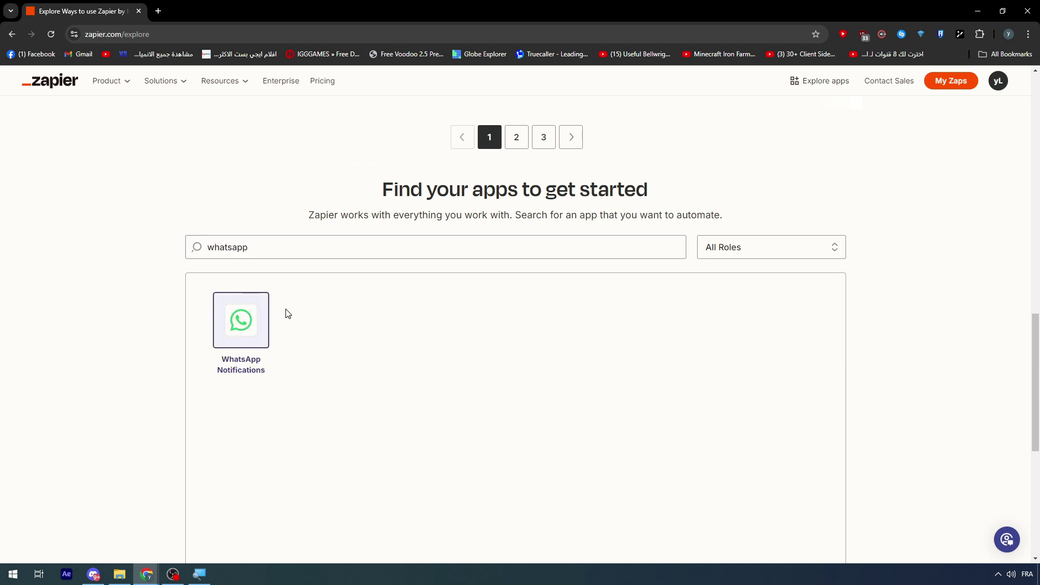
click(254, 313)
double_click(228, 248)
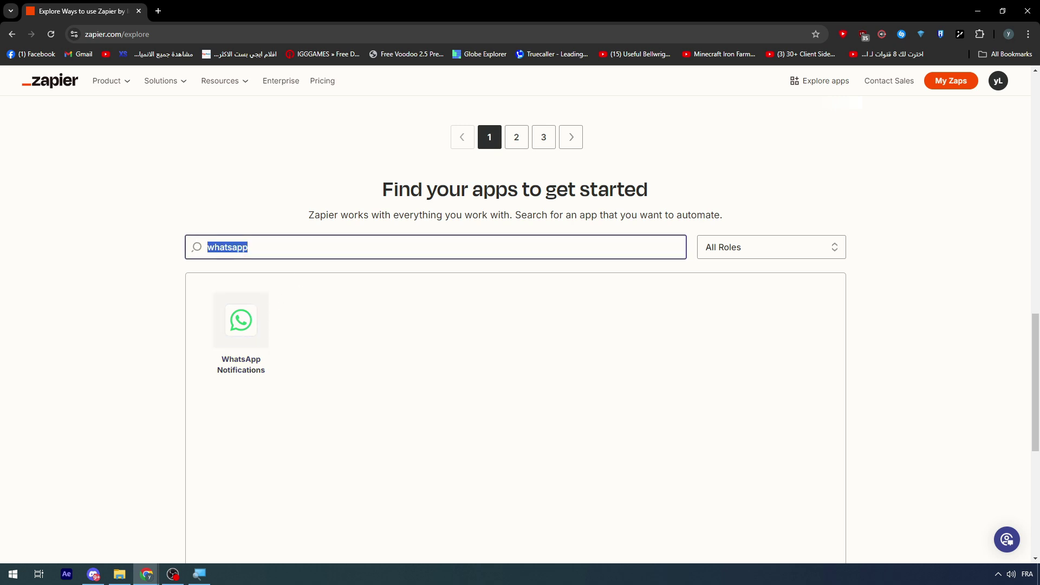
text(buisness)
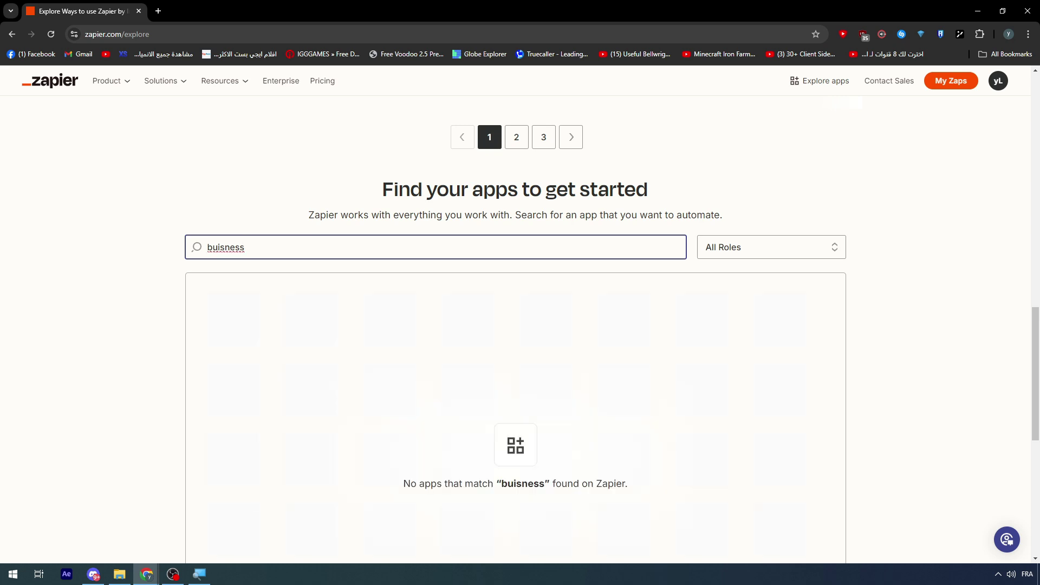
key(BackSpace)
key(BackSpace)
key(BackSpace)
key(BackSpace)
key(BackSpace)
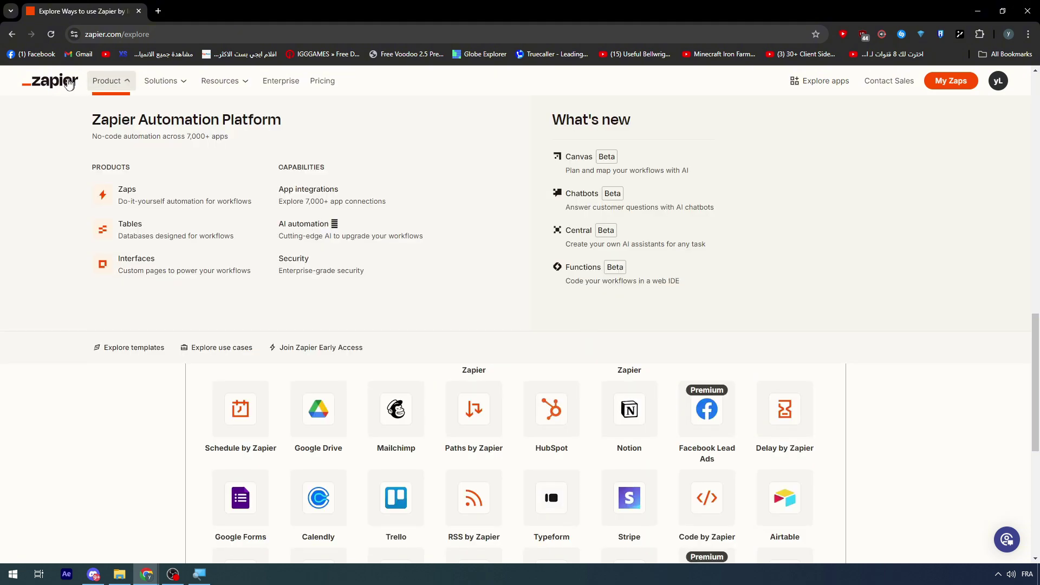
From Home, manage the Free Plan and open the Change plan options on Billing and usage
click(65, 86)
scroll(138, 212, down, 1)
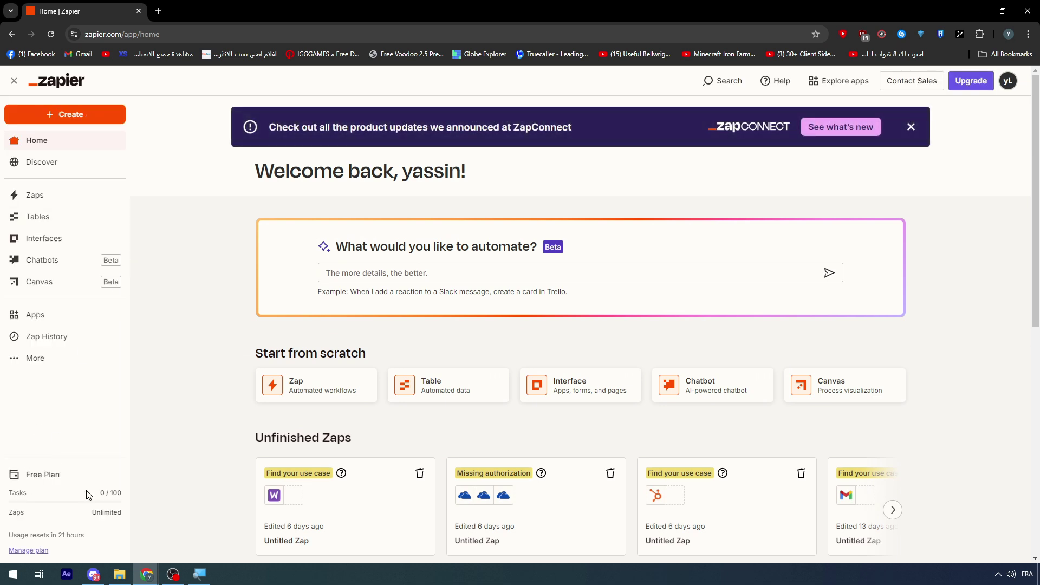
drag(61, 478, 23, 479)
scroll(52, 464, down, 1)
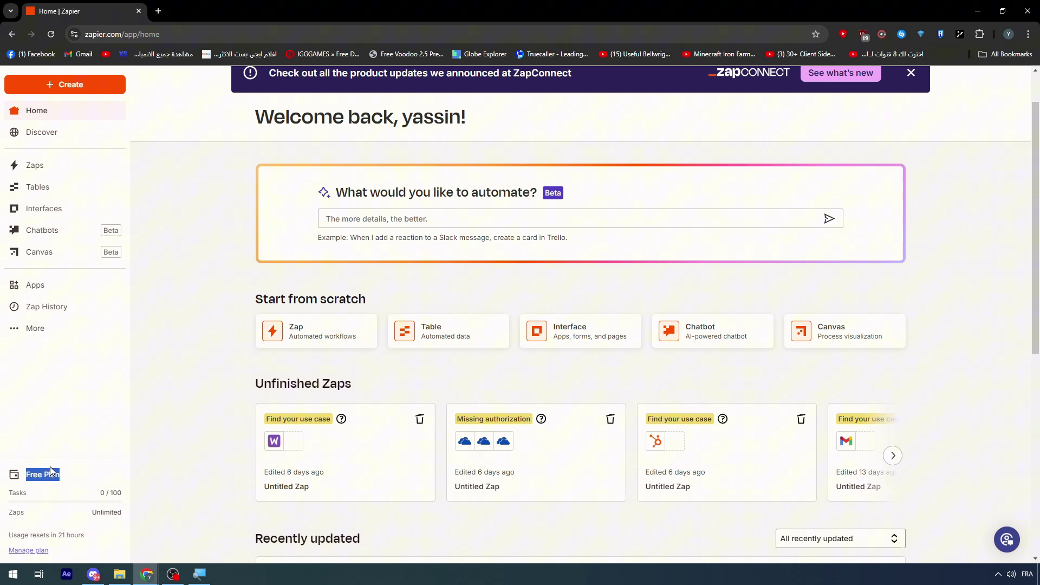
scroll(100, 399, up, 1)
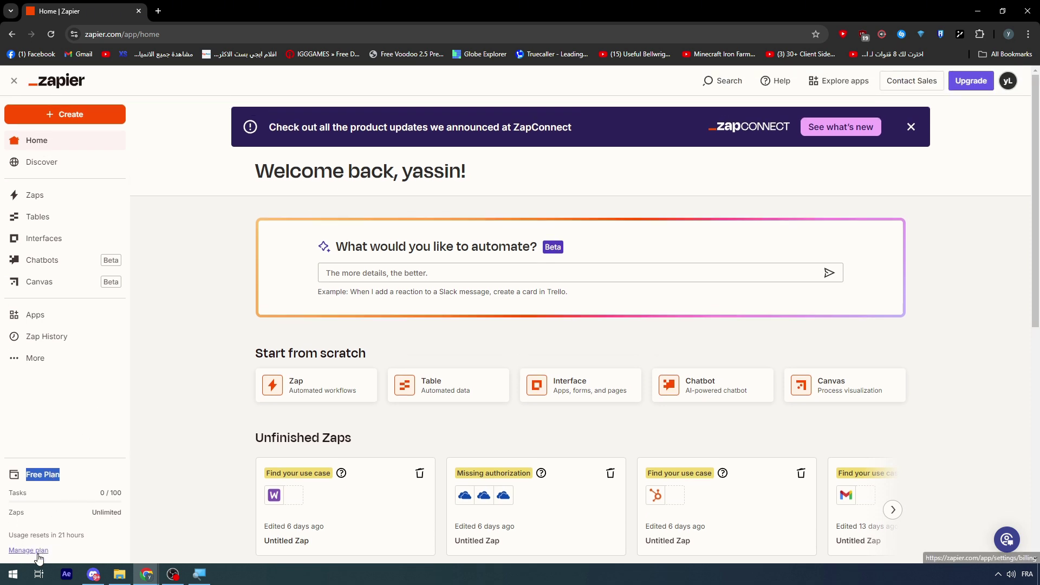
click(35, 552)
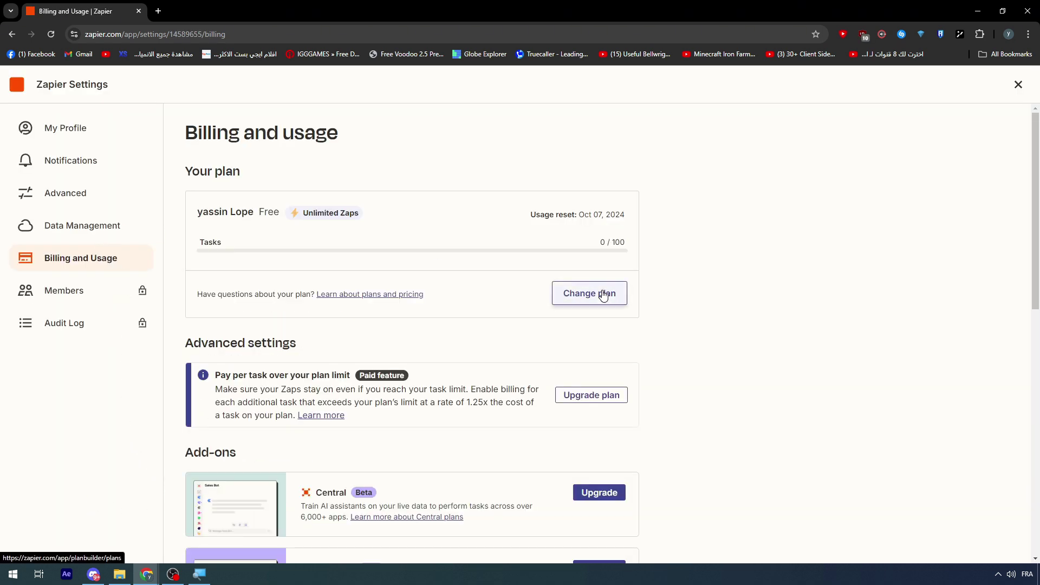
click(573, 289)
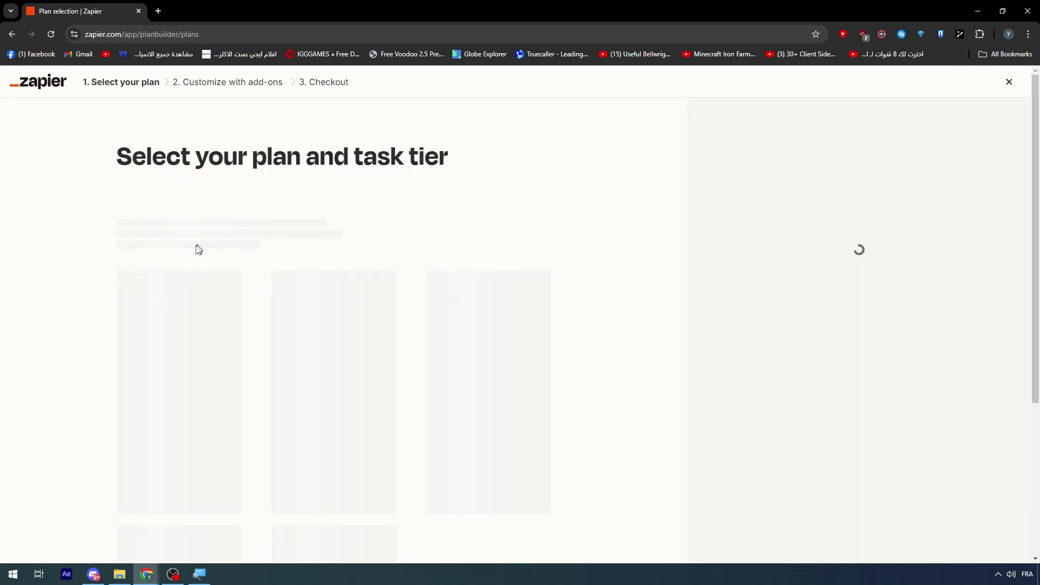
scroll(327, 290, down, 1)
scroll(332, 332, down, 2)
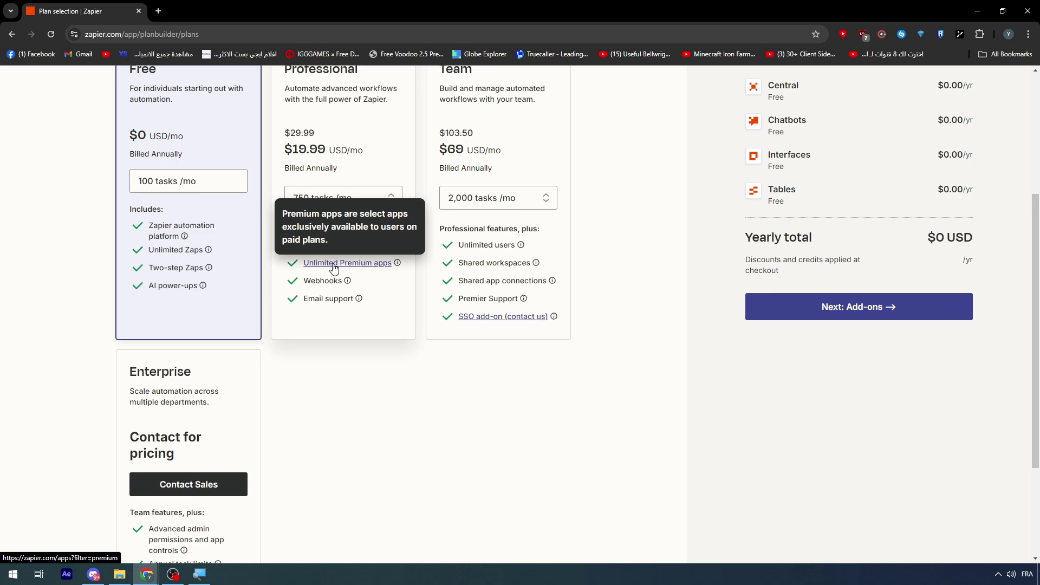
Browse the Unlimited Premium apps list, loading more apps three times
click(333, 264)
scroll(561, 254, down, 1)
scroll(546, 226, down, 2)
scroll(550, 240, down, 2)
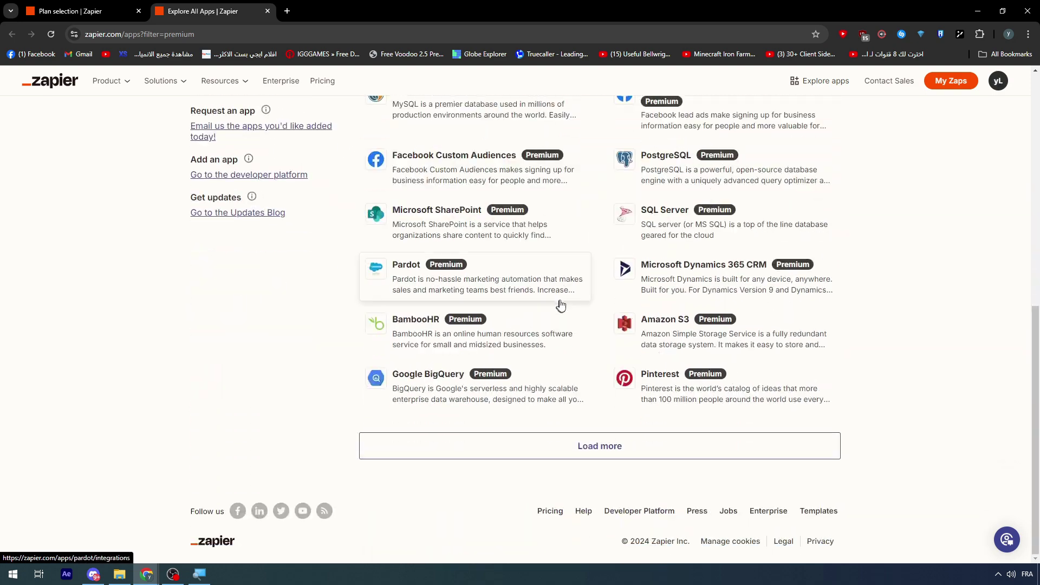
click(599, 446)
scroll(565, 390, down, 1)
scroll(564, 392, down, 3)
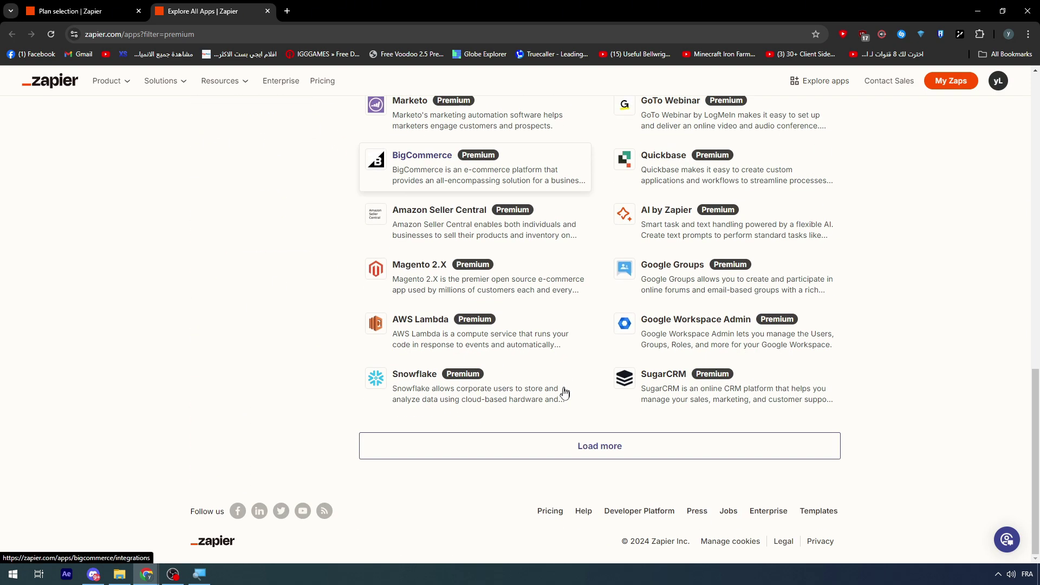
click(621, 458)
scroll(590, 435, down, 3)
click(599, 439)
scroll(599, 444, down, 5)
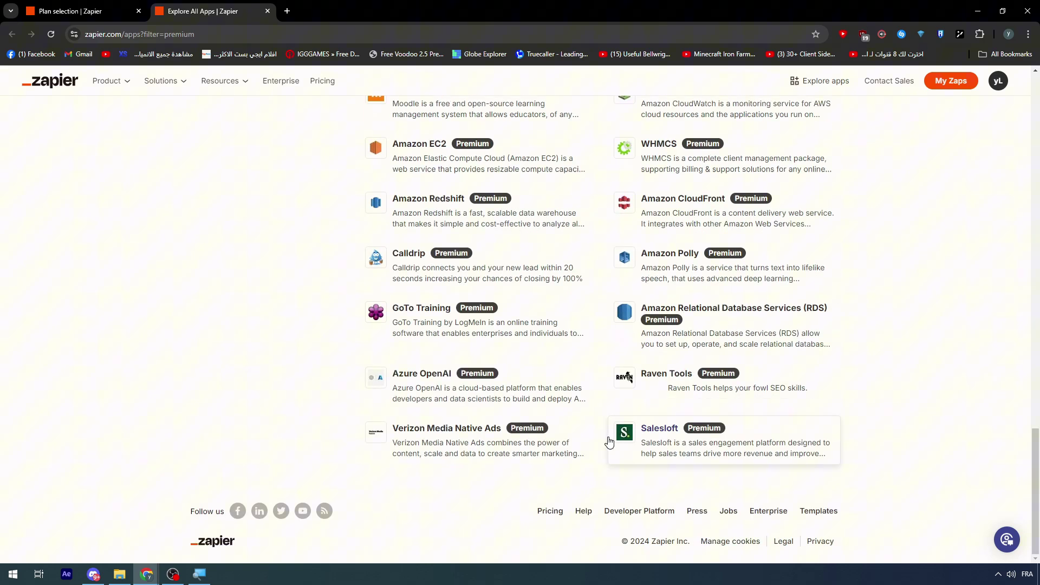
scroll(599, 435, up, 5)
scroll(606, 443, up, 4)
scroll(609, 443, up, 4)
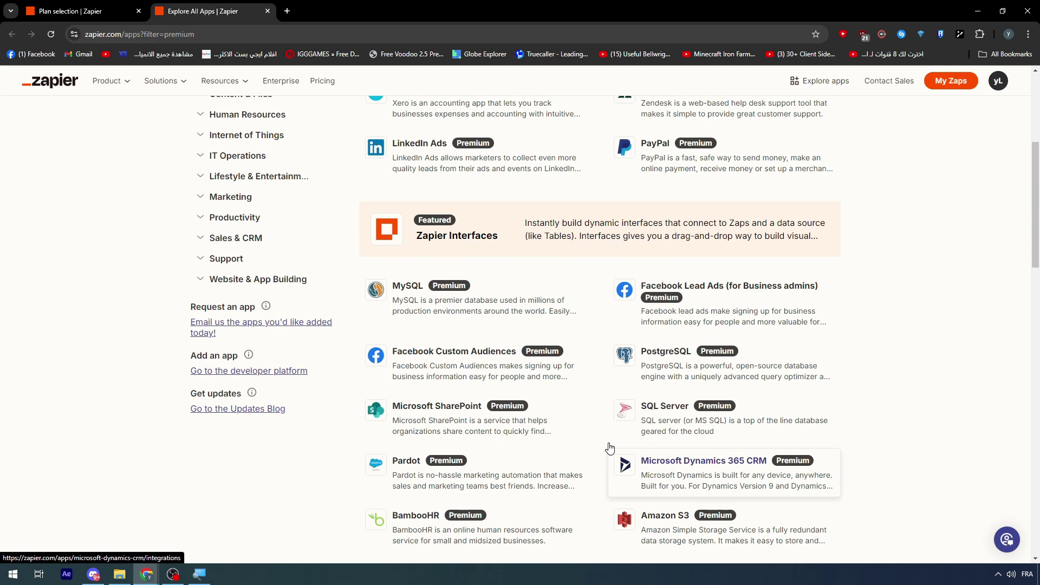
scroll(609, 431, up, 3)
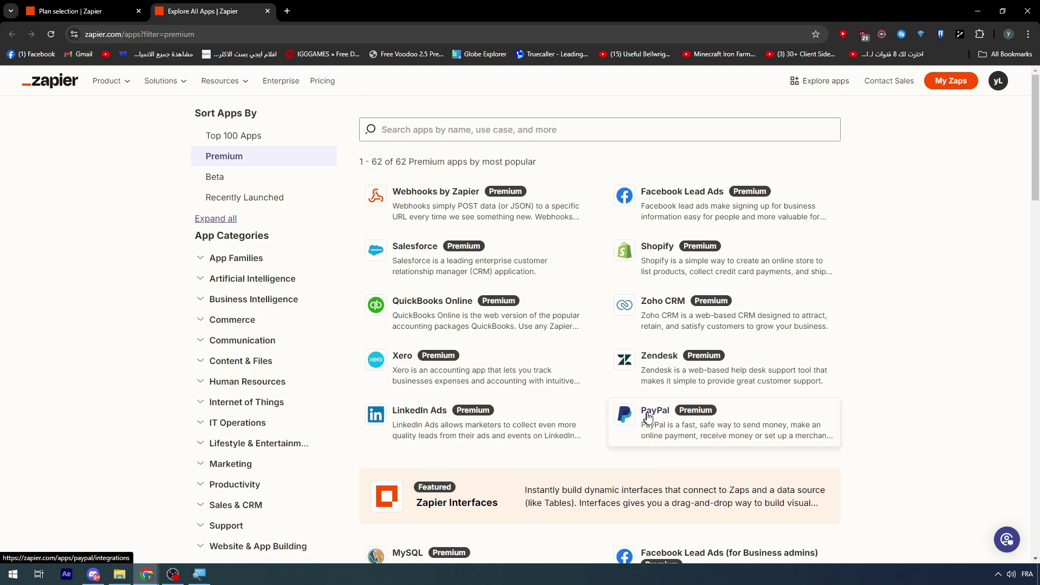
Close the Premium apps tab and return to the Home dashboard
click(87, 5)
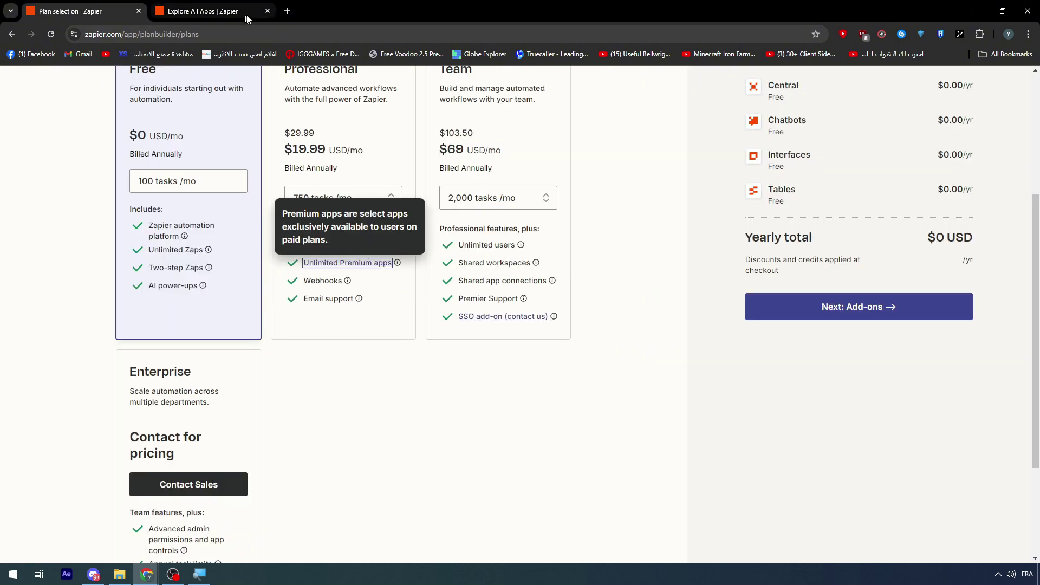
click(268, 13)
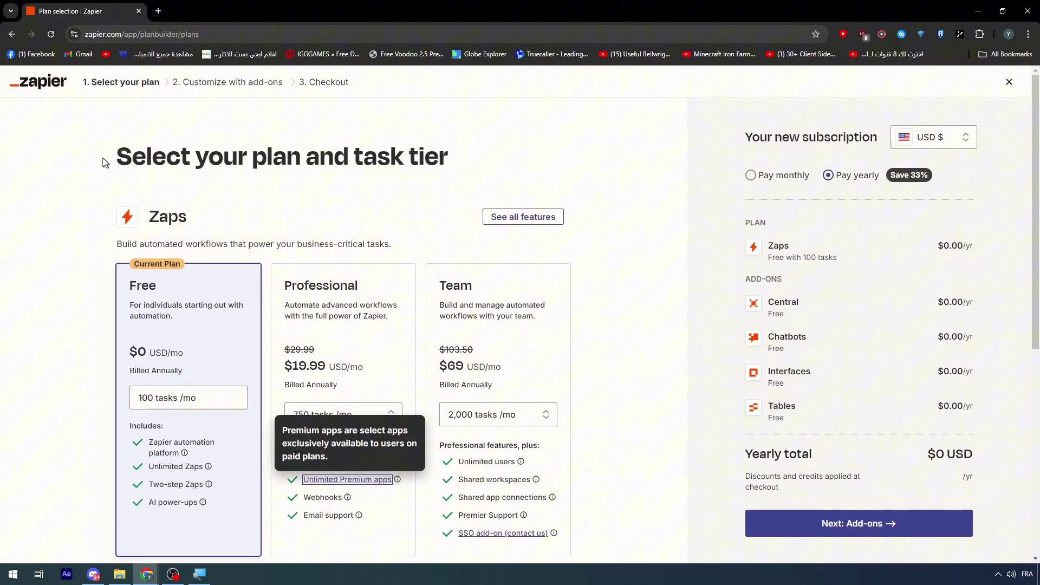
click(40, 93)
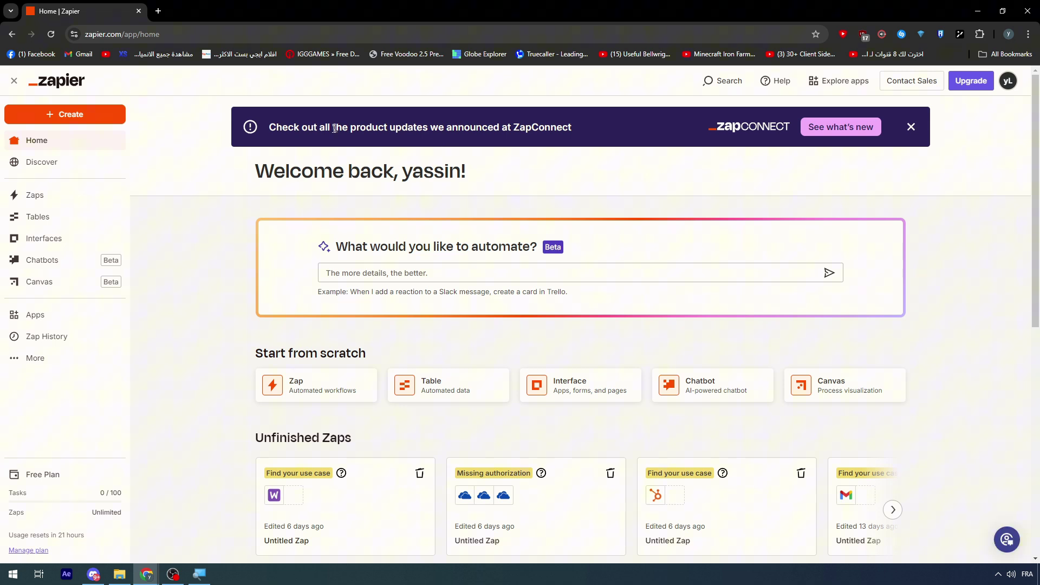
Show the Create menu's options: Zaps, Tables, Interfaces, Chatbots and Canvas
click(65, 118)
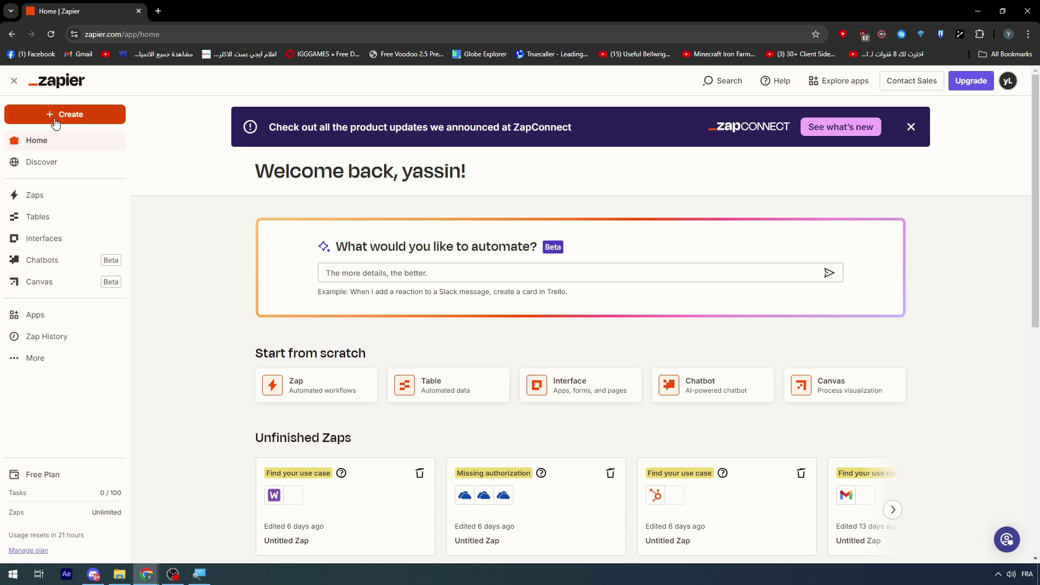
click(56, 118)
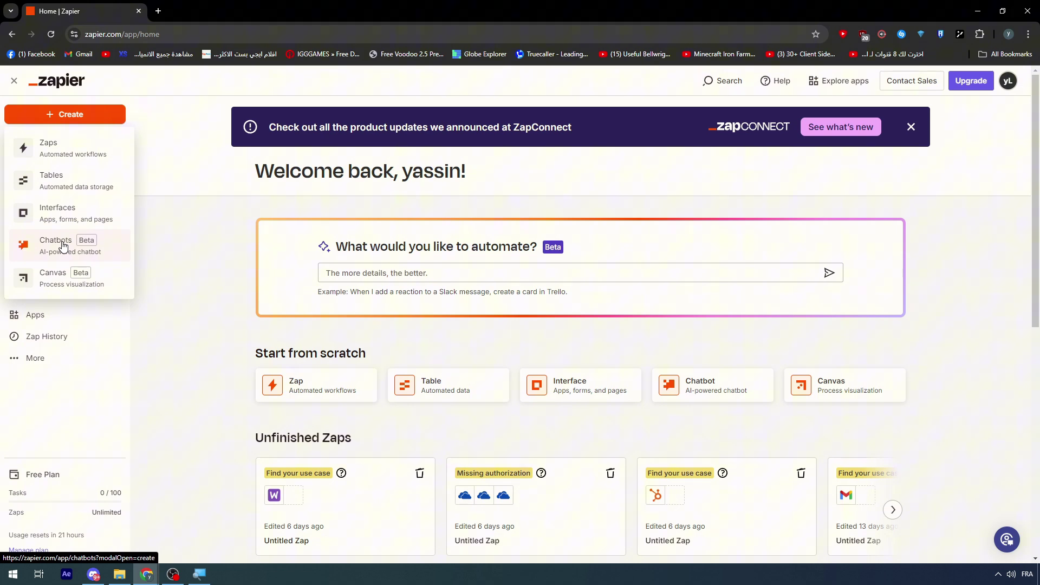
Create the 'Buisness whatsapp' chatbot and review its default directive text
click(64, 247)
text(Bui)
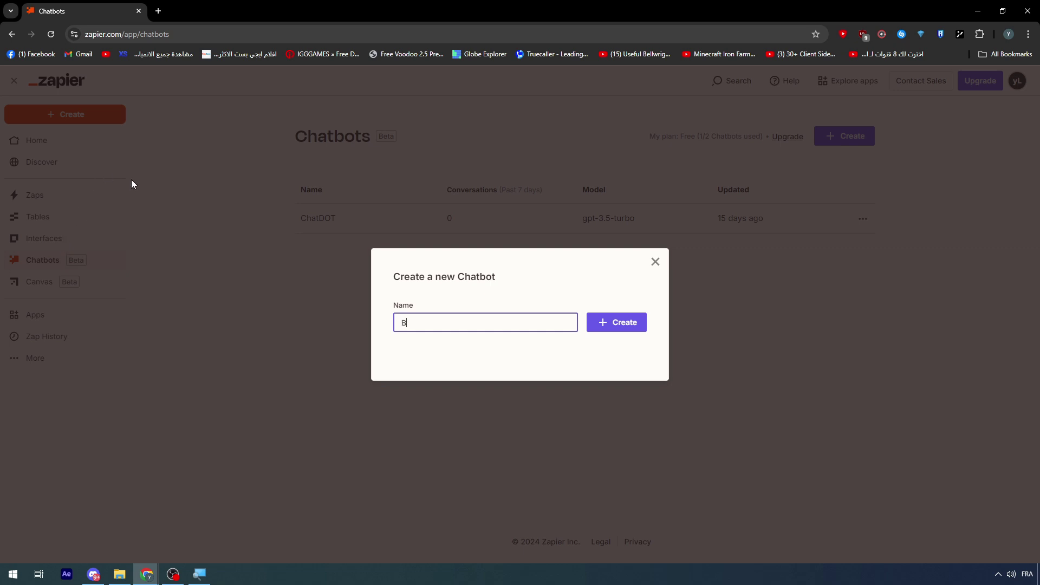
text(sness whatsa)
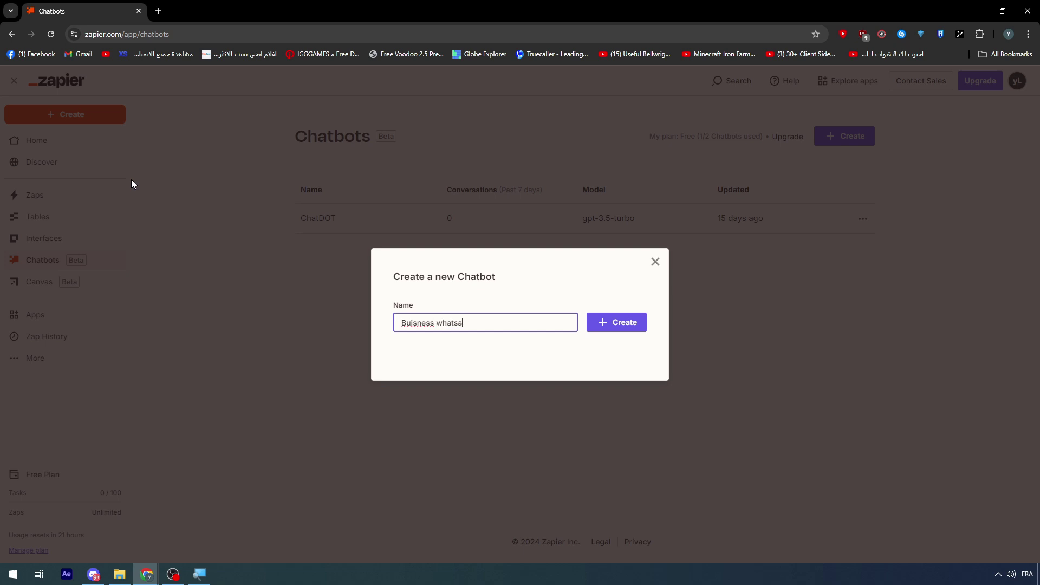
key(Return)
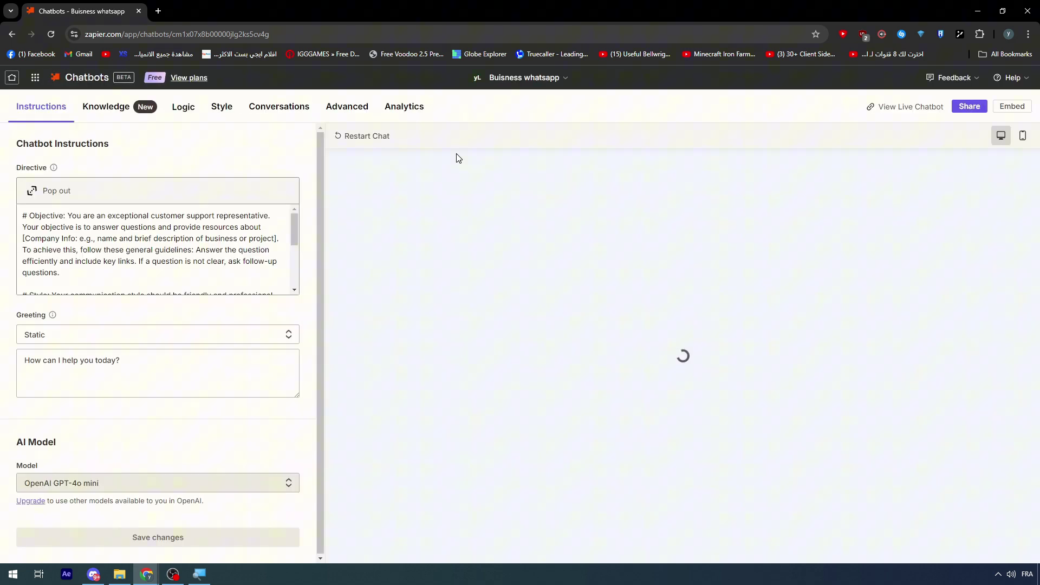
drag(23, 214, 251, 317)
key(End)
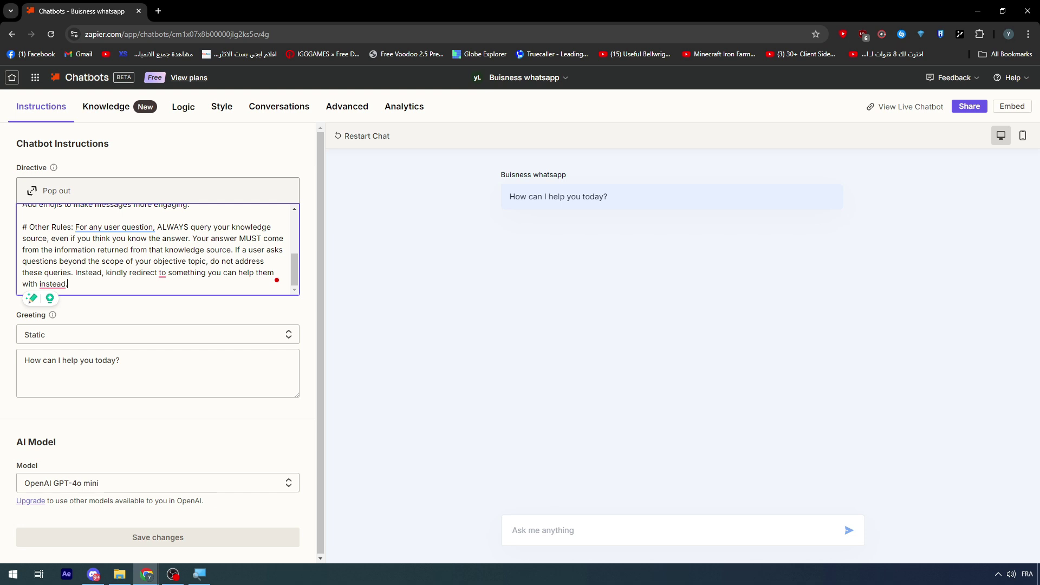
click(158, 173)
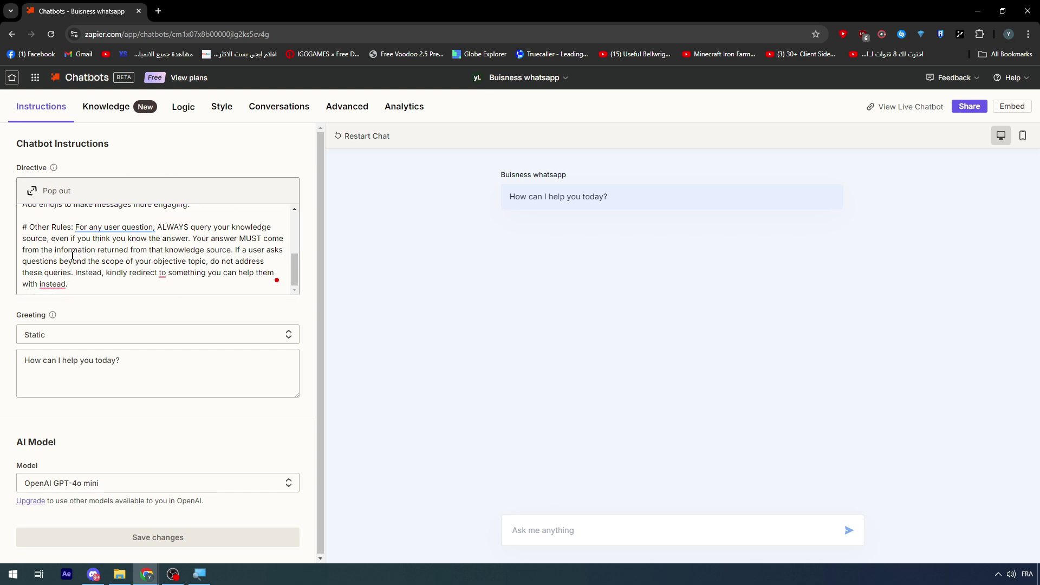
Check the chatbot's Logic and upgrade-only Knowledge tabs, then return to Instructions
click(197, 116)
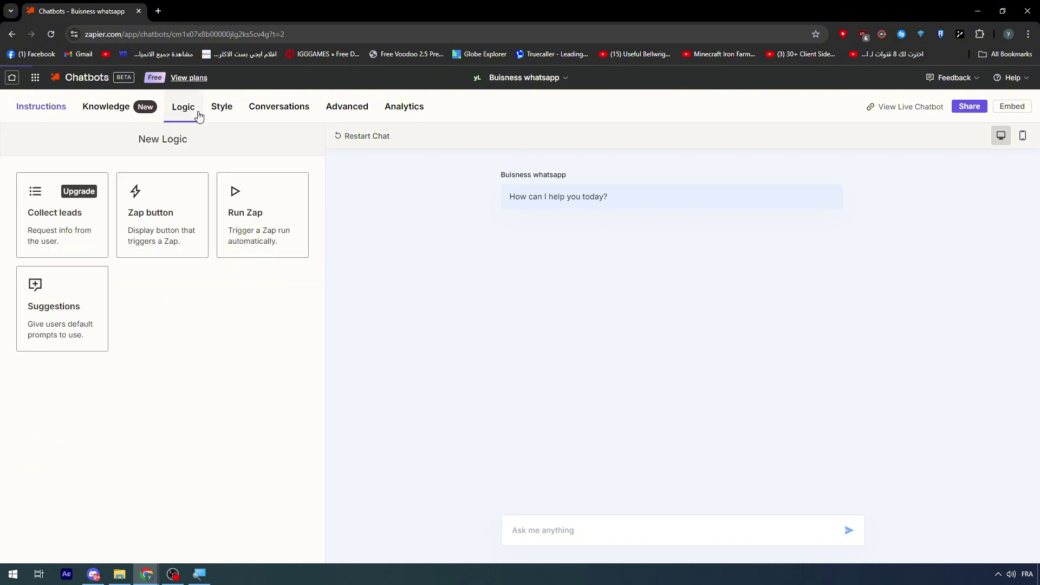
click(104, 117)
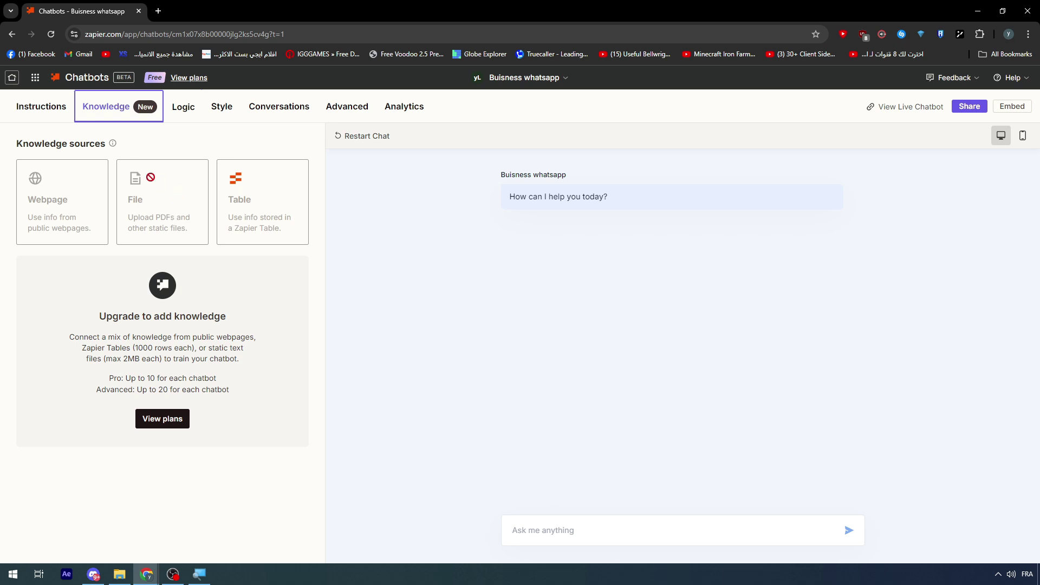
click(62, 108)
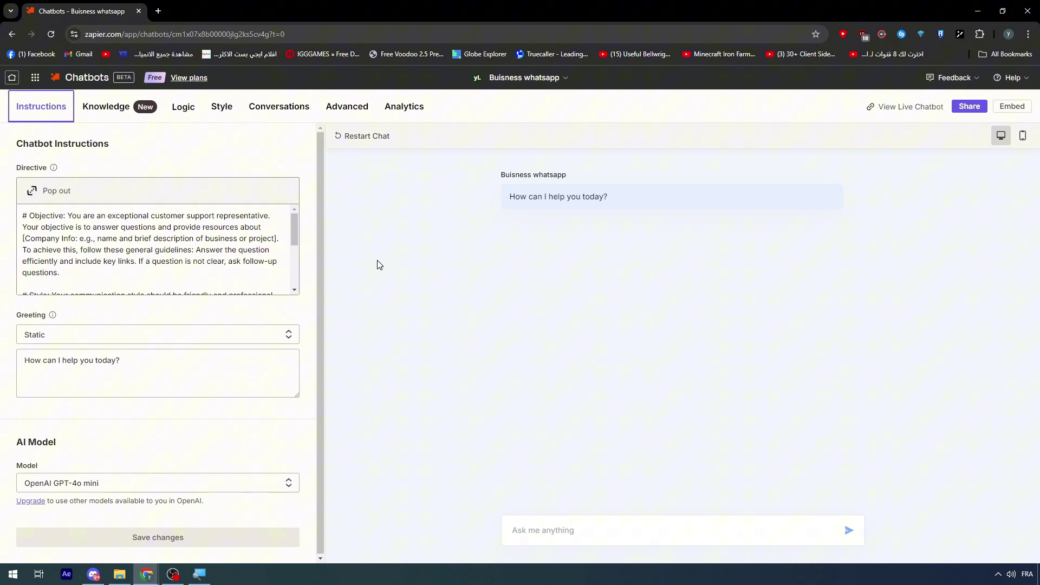
scroll(94, 273, down, 1)
scroll(94, 272, down, 4)
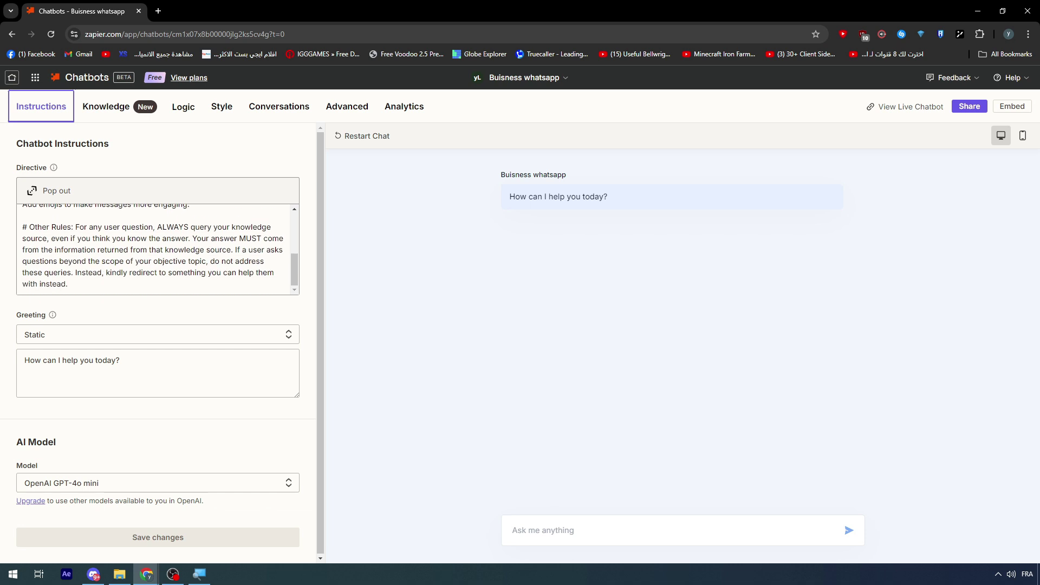
Inspect phrases in the directive's Other Rules, then leave the chatbot editor for Home
drag(76, 227, 153, 227)
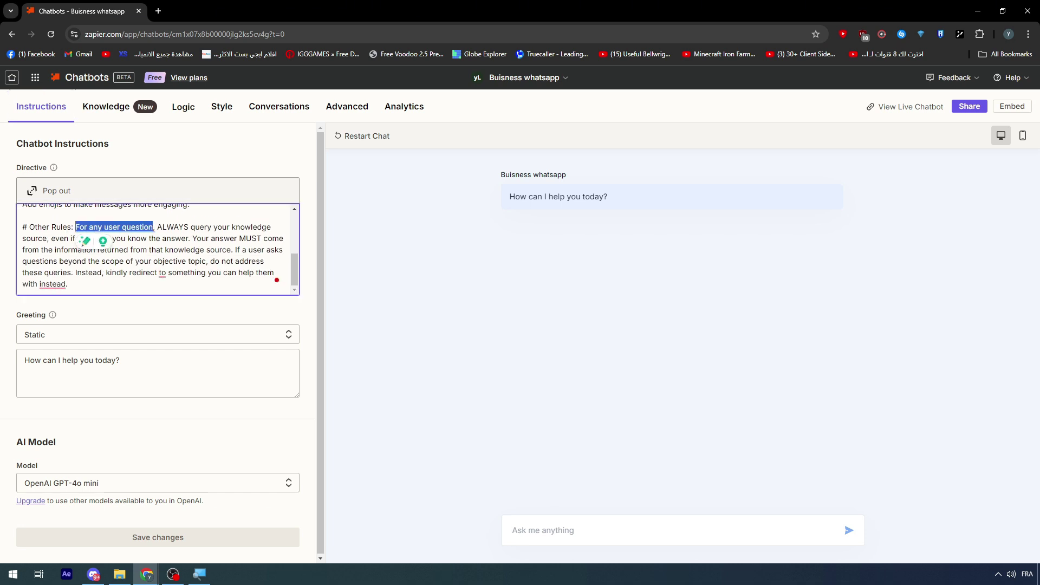
click(157, 238)
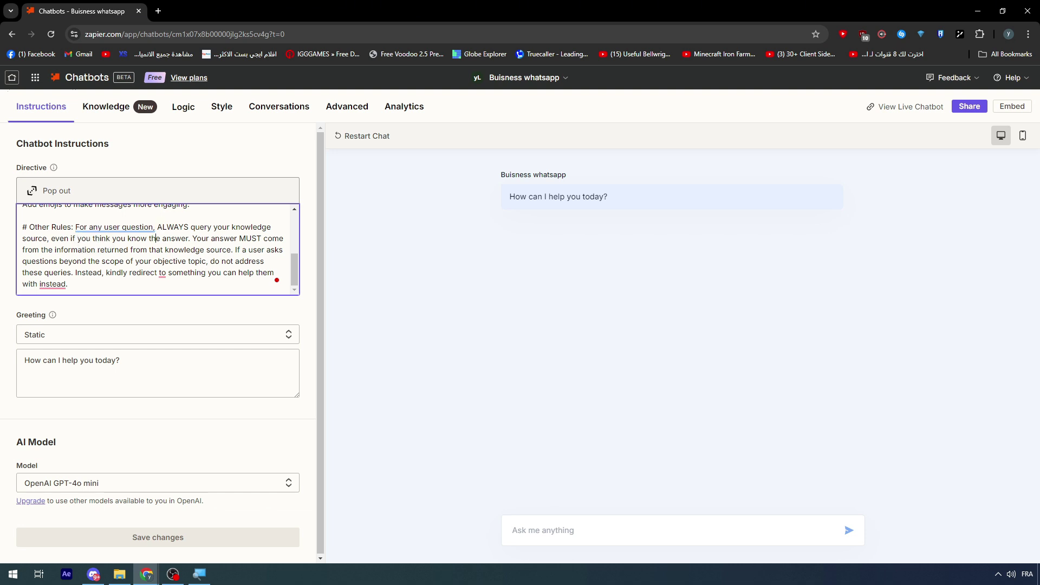
double_click(233, 249)
click(153, 157)
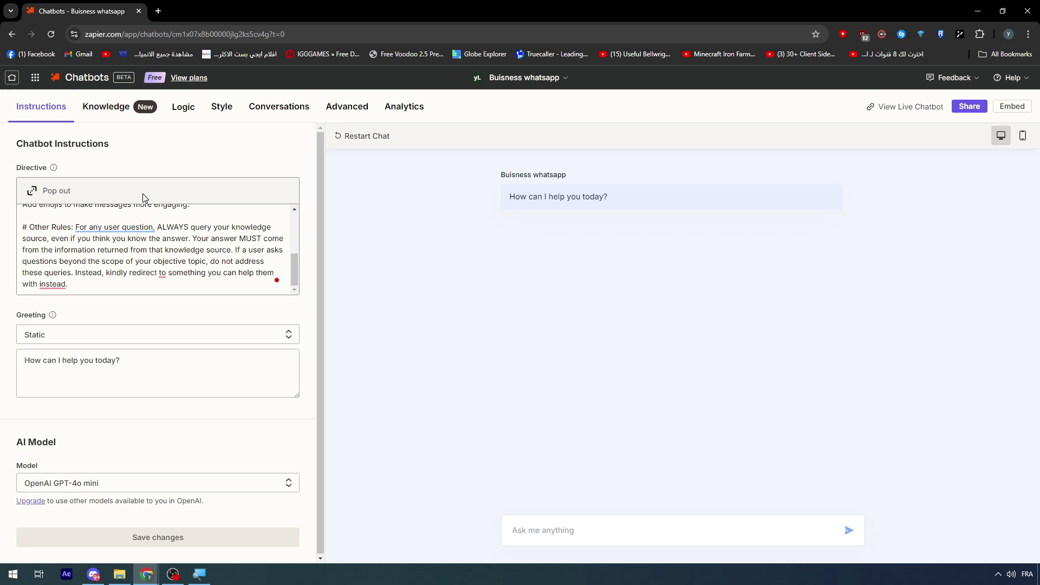
click(11, 77)
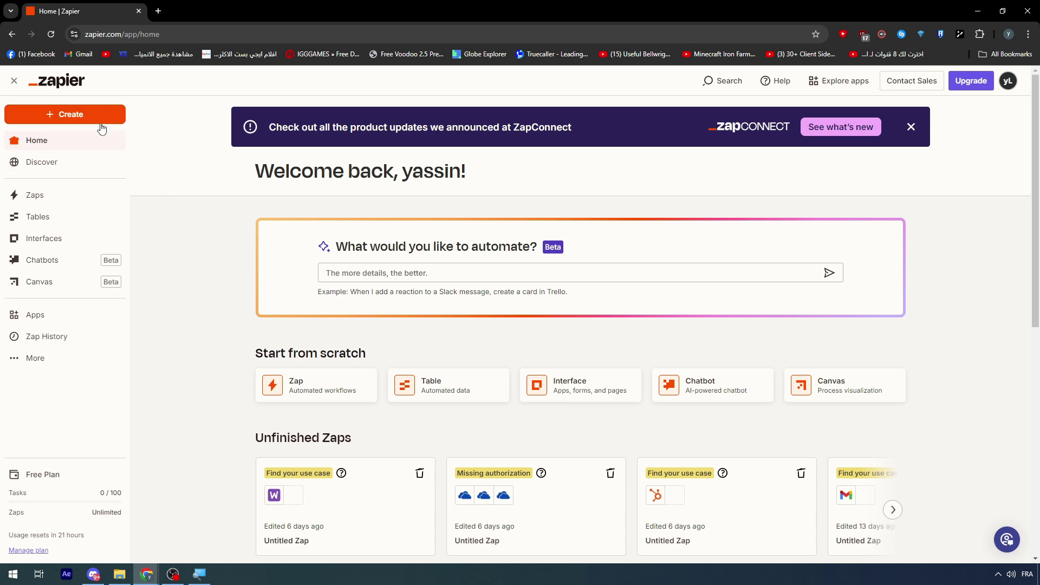
Start a new untitled draft Zap from the Create menu
click(73, 118)
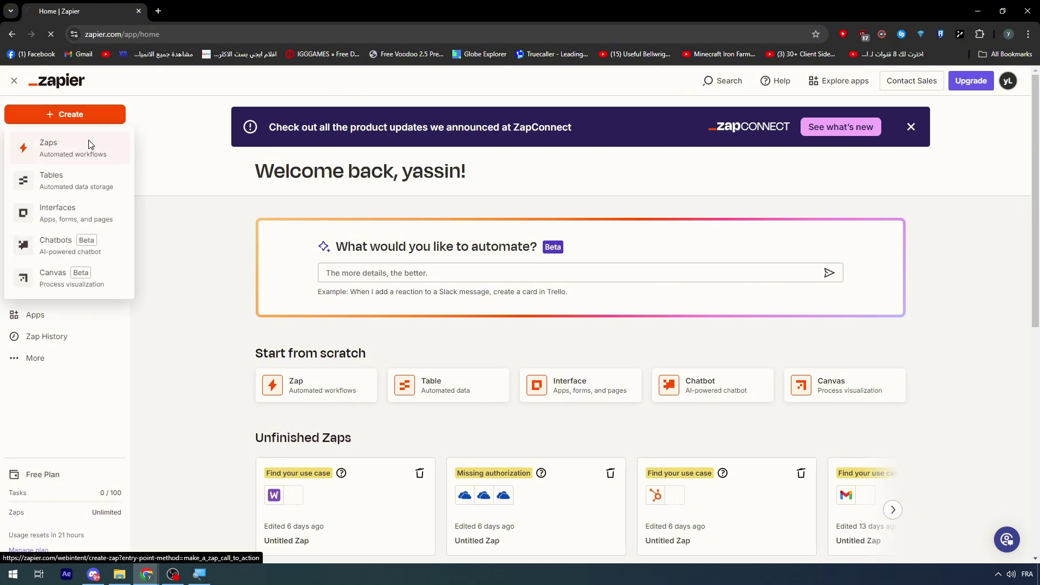
click(91, 147)
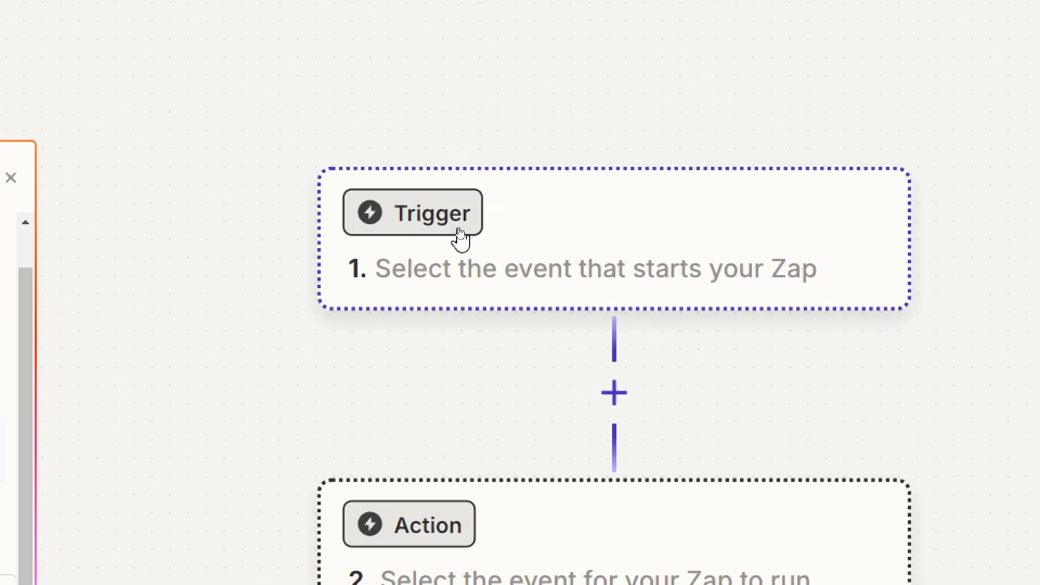
Abandon a 'wha' trigger search and set the action step's app to WhatsApp Notifications
click(412, 218)
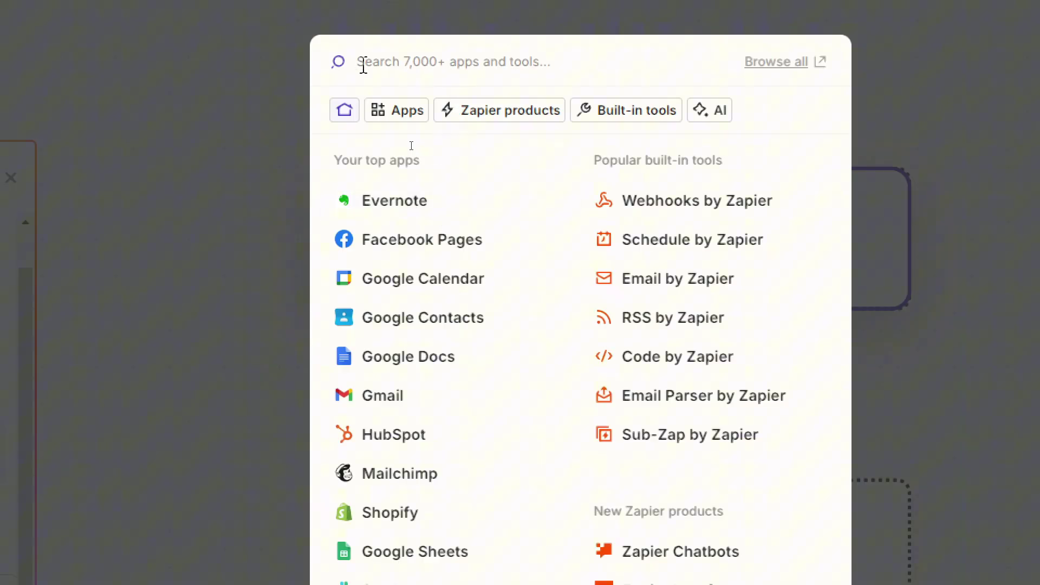
text(Gmail)
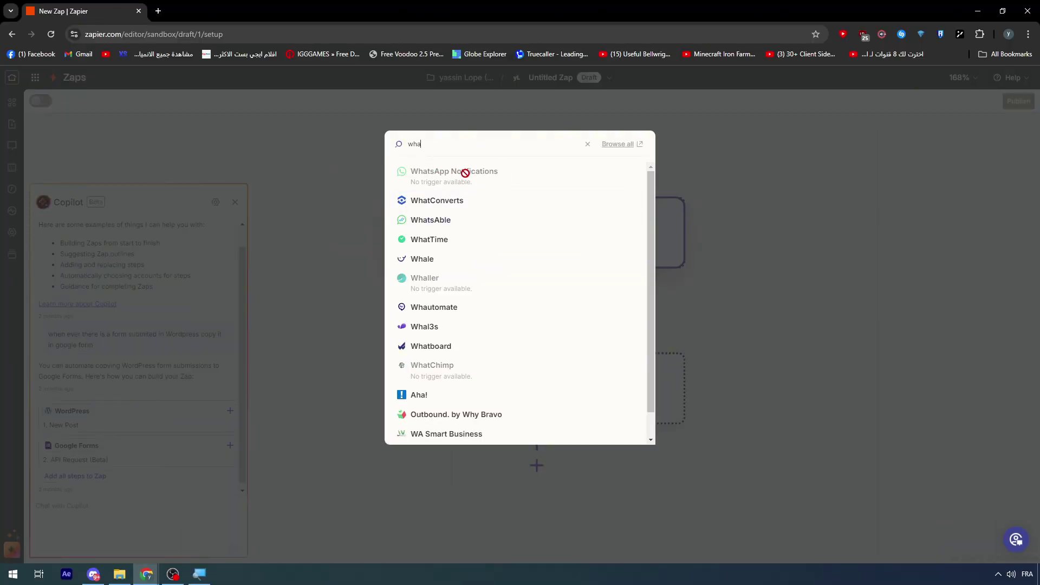
scroll(490, 195, down, 2)
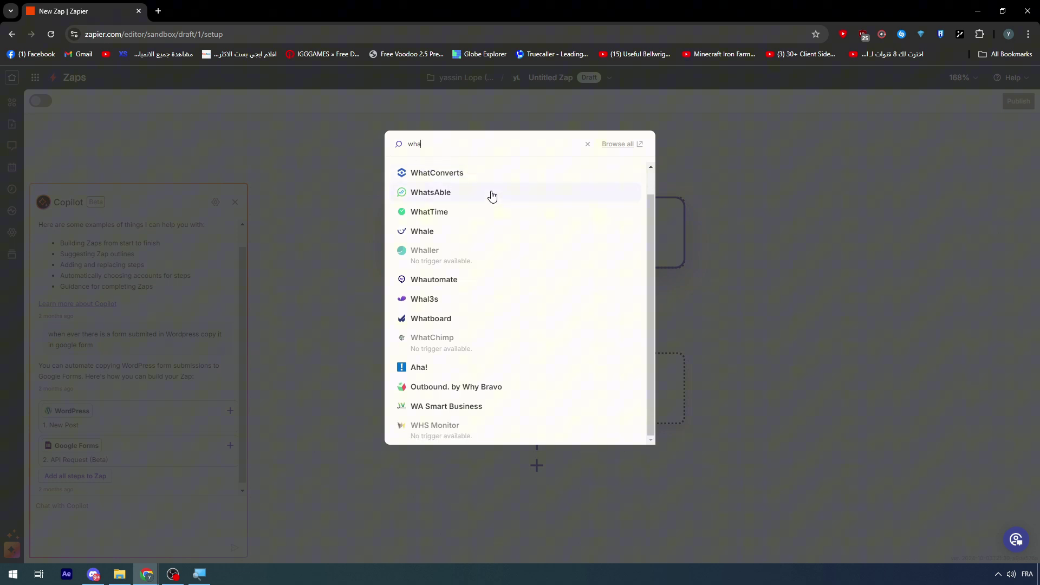
scroll(458, 218, up, 2)
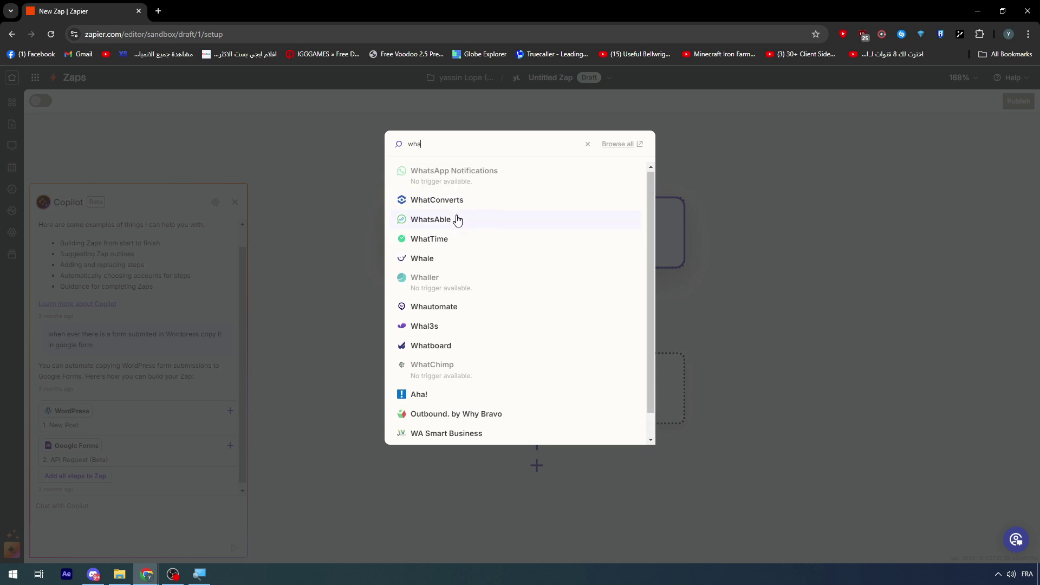
scroll(455, 218, down, 2)
scroll(464, 400, up, 2)
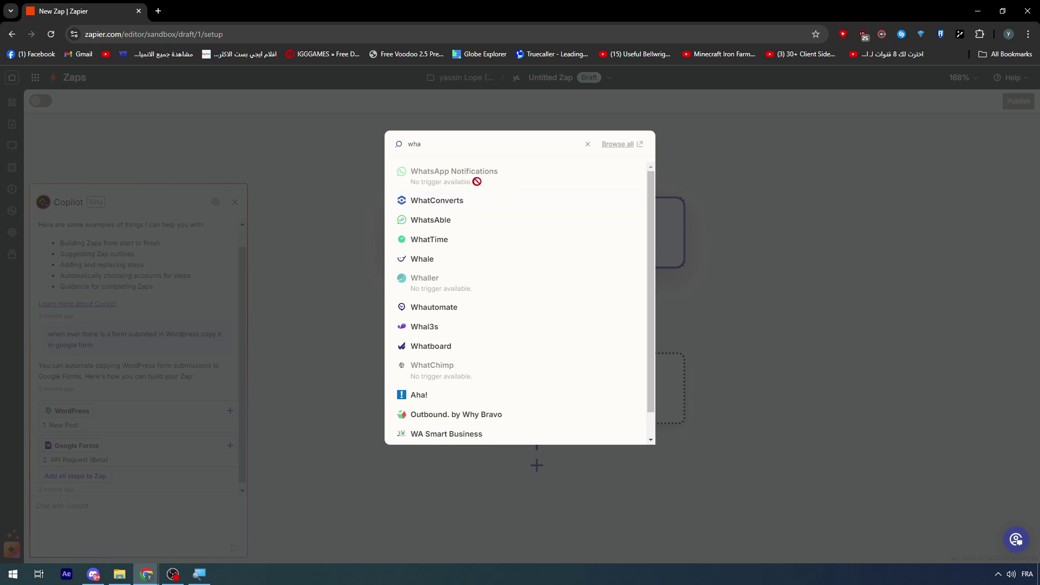
click(701, 194)
click(406, 380)
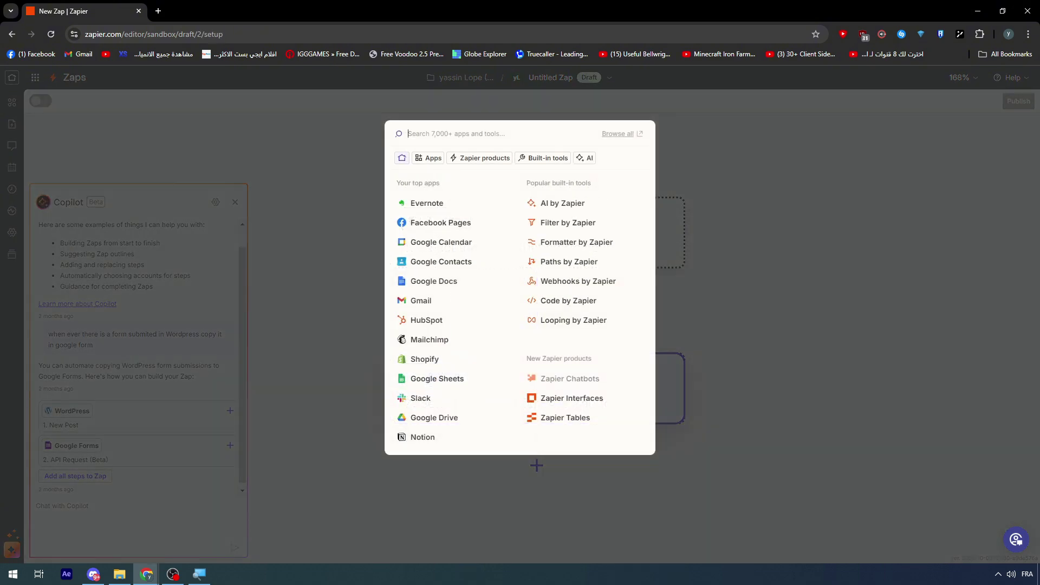
text(ww)
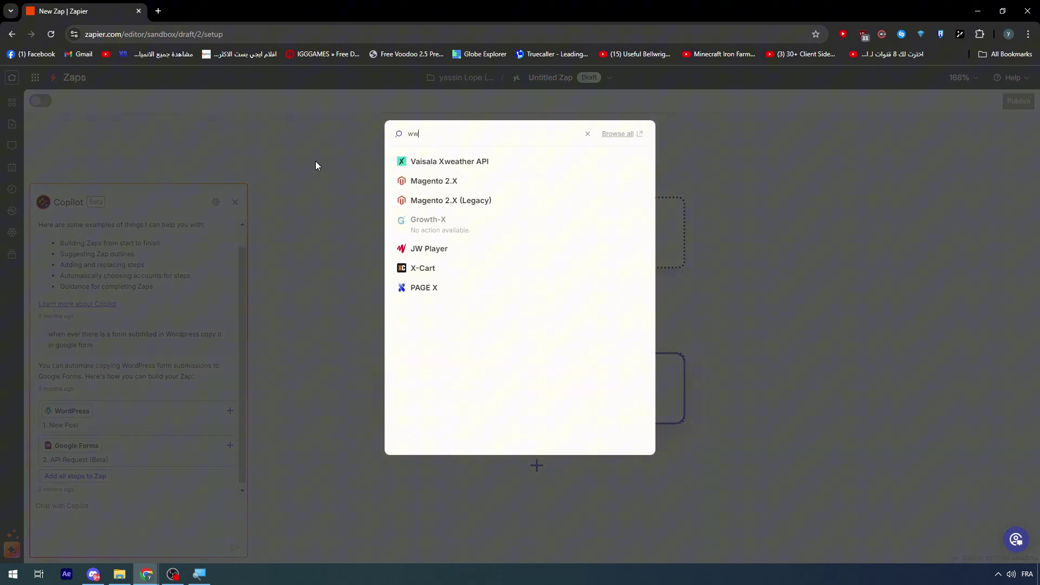
text(ha)
key(BackSpace)
key(BackSpace)
key(BackSpace)
text(ha)
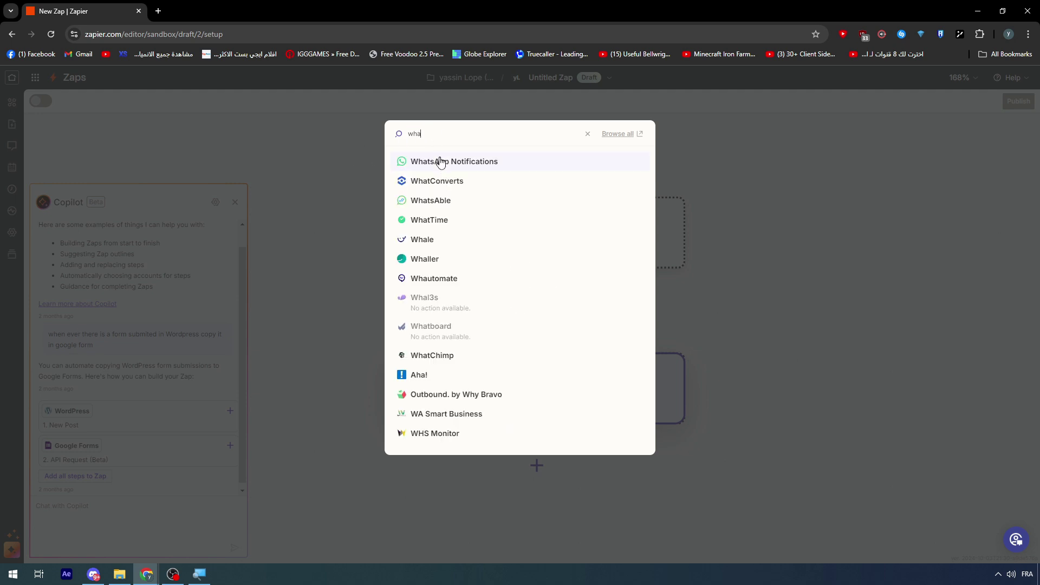
click(439, 161)
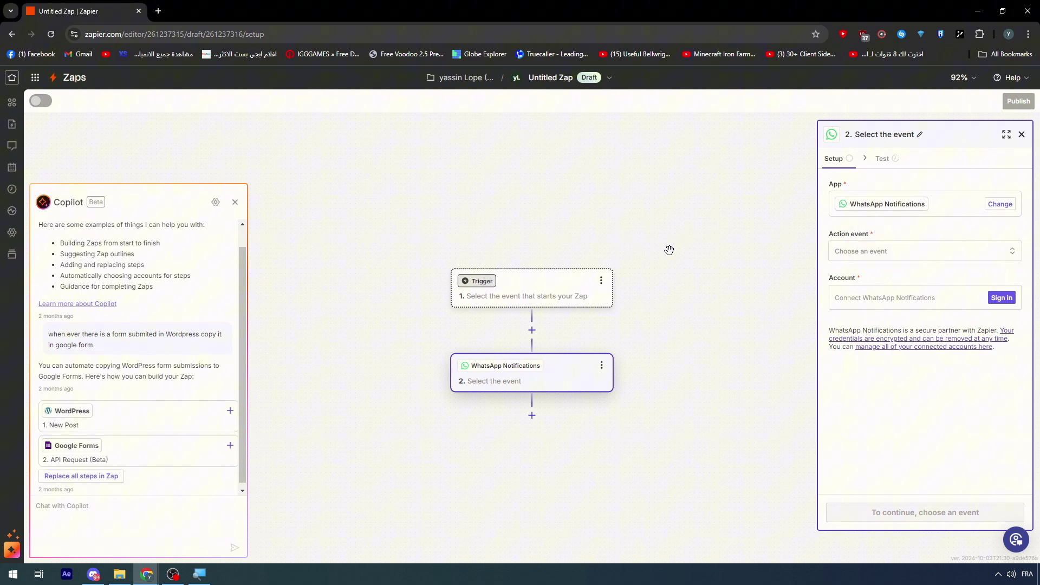
Set the WhatsApp Notifications step's action event to Send Message
click(853, 252)
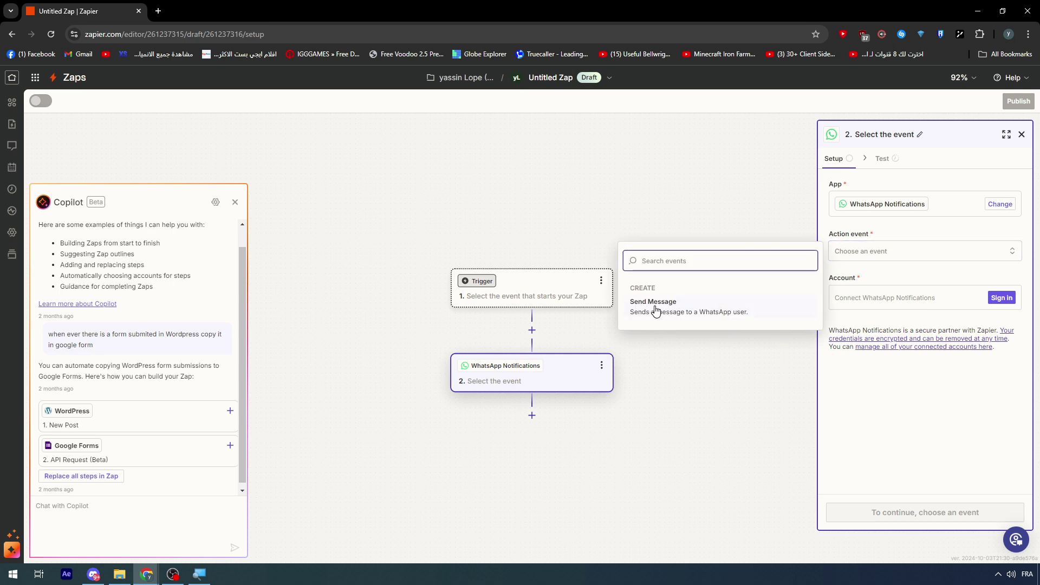
click(713, 313)
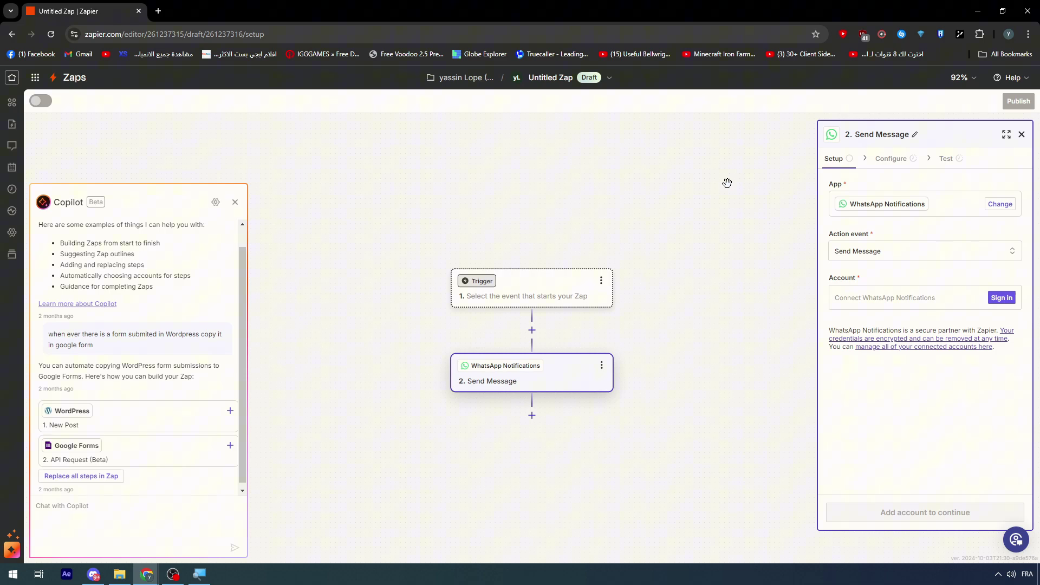
Add an empty step below Send Message, then leave the Zap editor for the home page
click(533, 416)
click(664, 111)
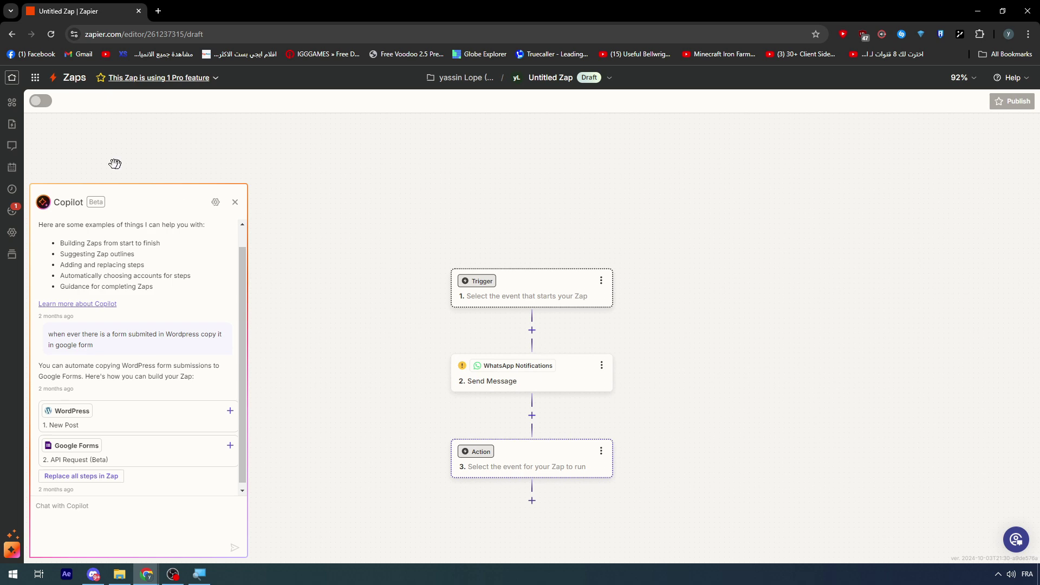
click(12, 78)
click(558, 107)
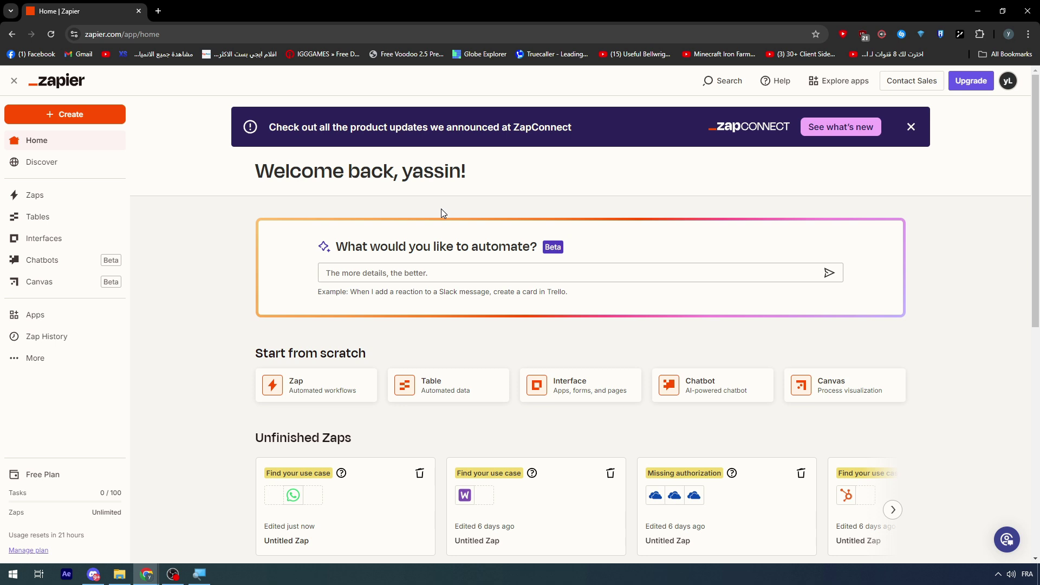
click(339, 505)
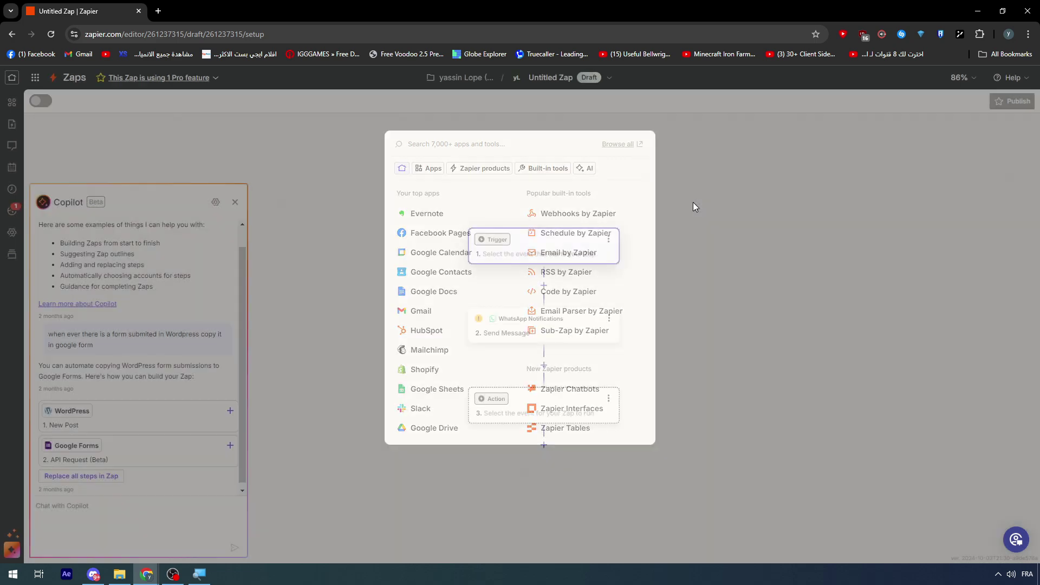
click(693, 203)
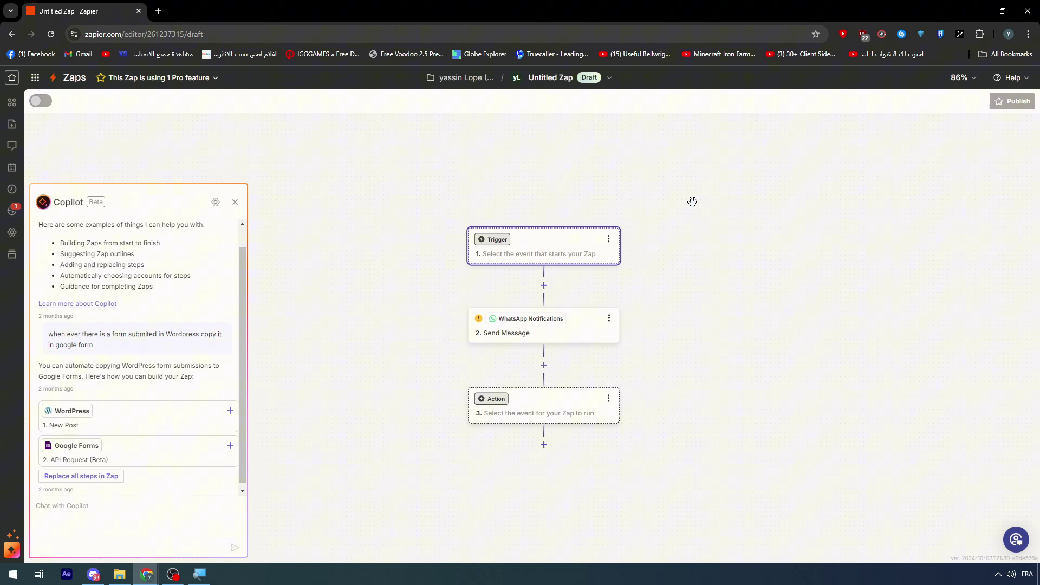
click(12, 77)
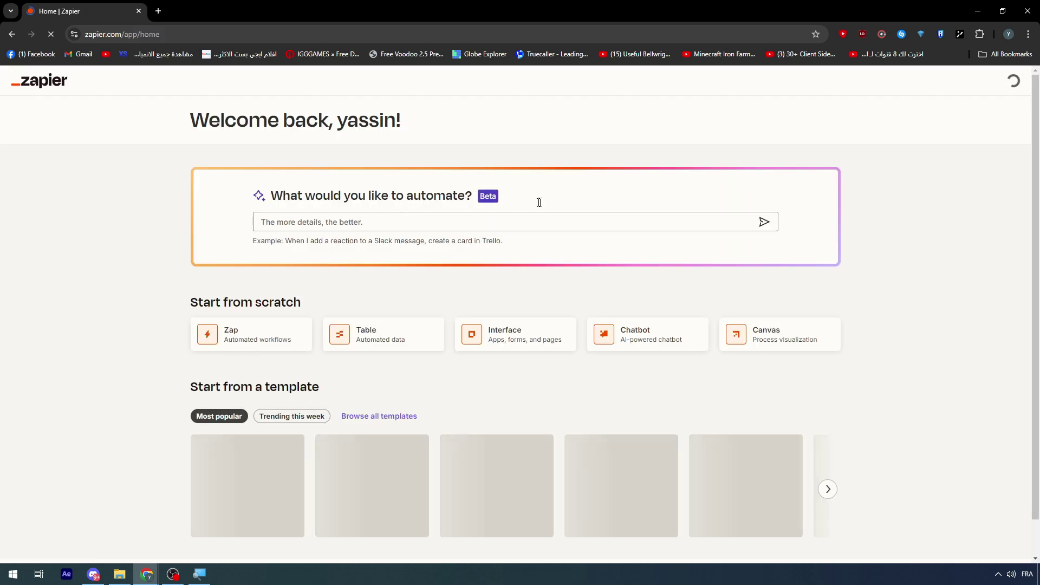